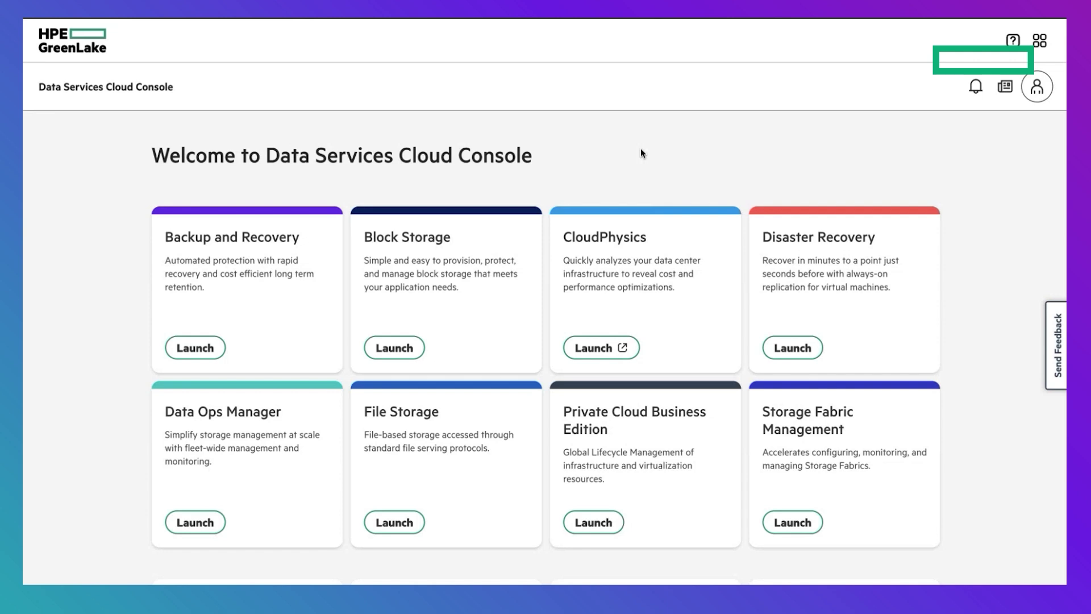
- Go to Data Ops Manager's AWS Accounts list and start adding a new account
click(210, 526)
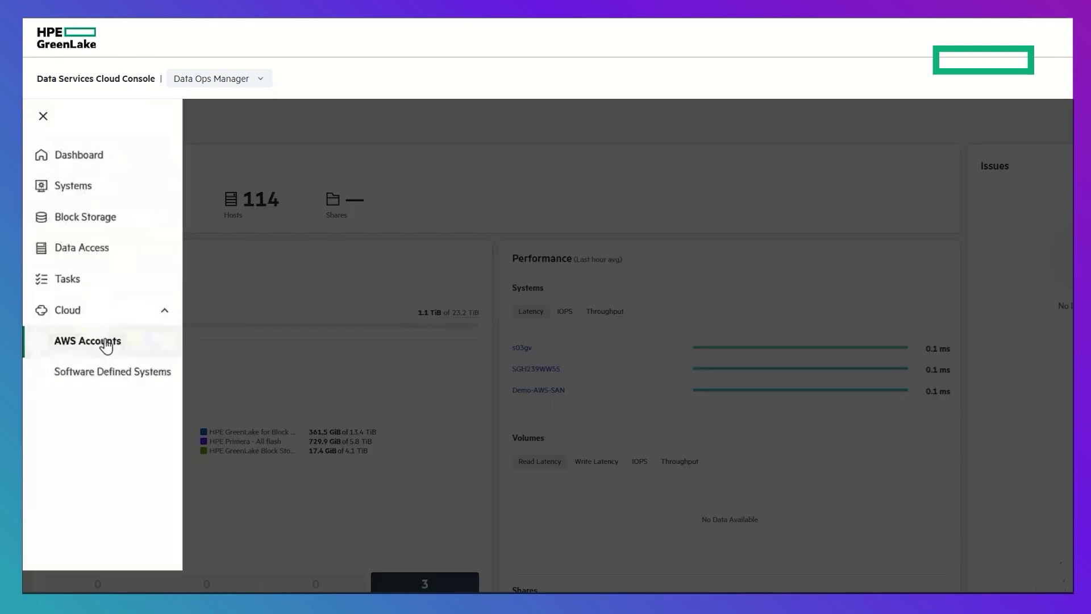
click(106, 342)
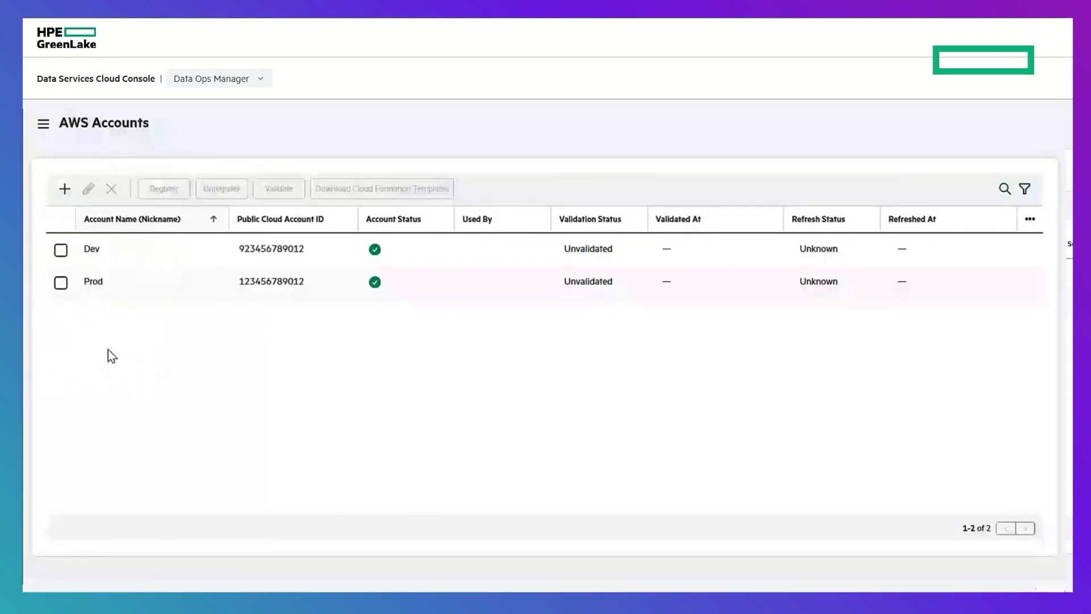
click(62, 189)
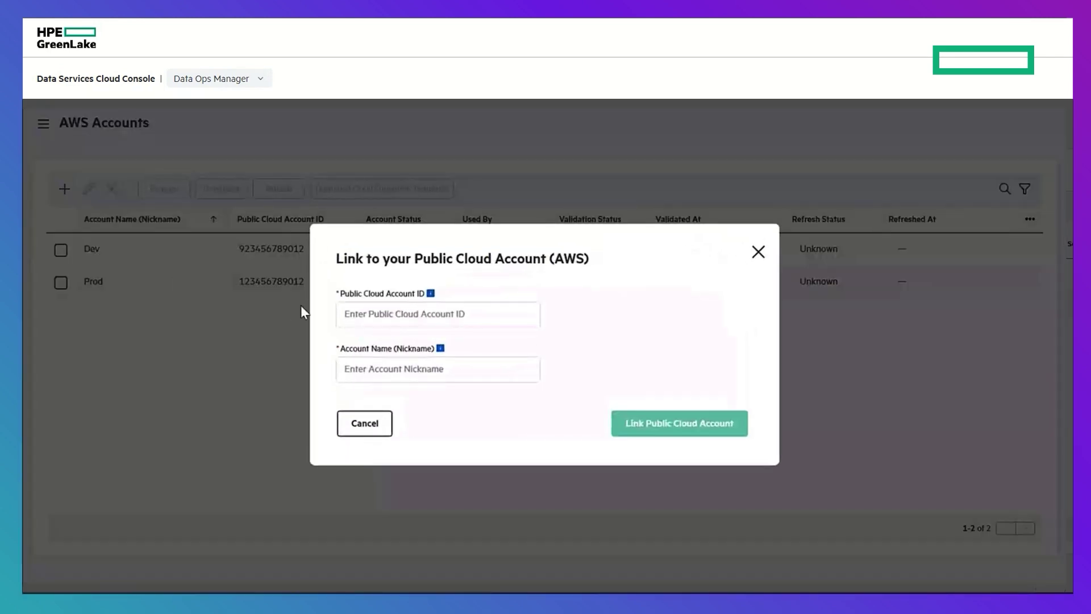
click(359, 313)
text(077546062695)
click(377, 368)
text(Demo)
click(679, 425)
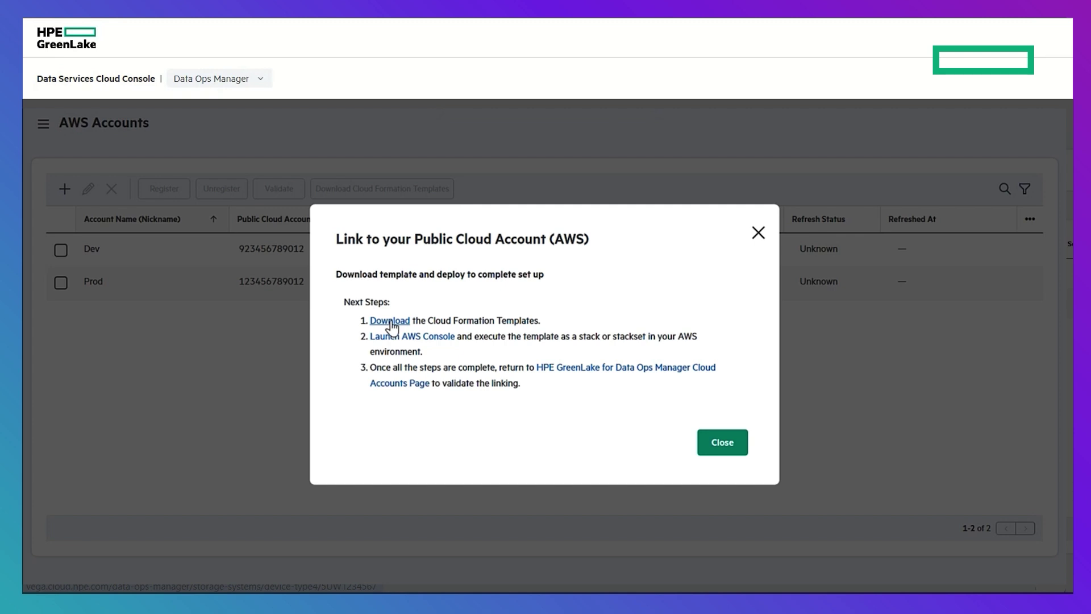
click(715, 444)
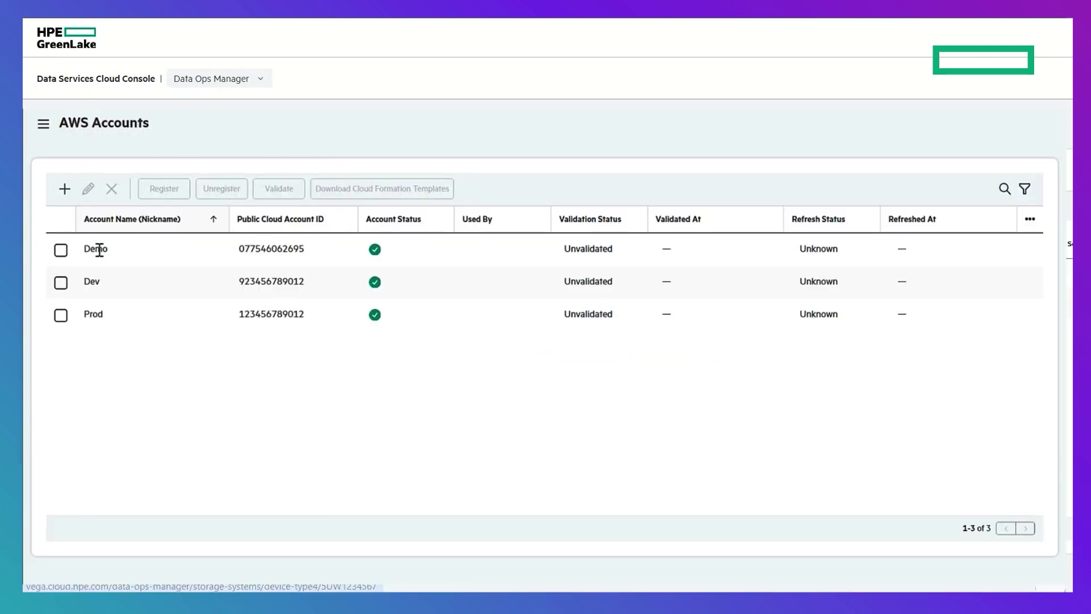
- Select the Demo account and confirm its validation
double_click(99, 250)
click(61, 250)
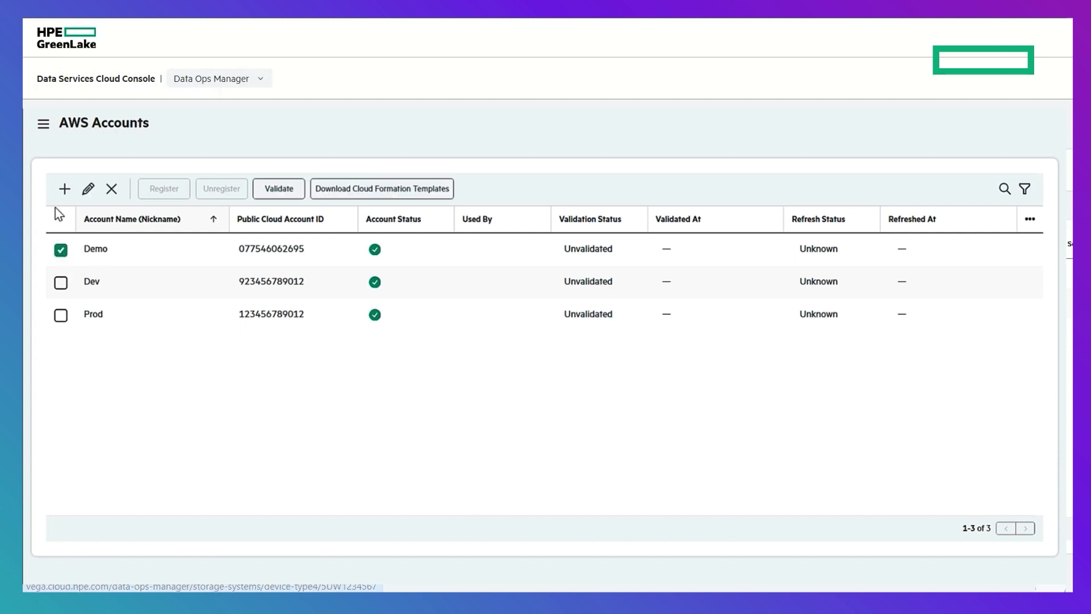
click(278, 190)
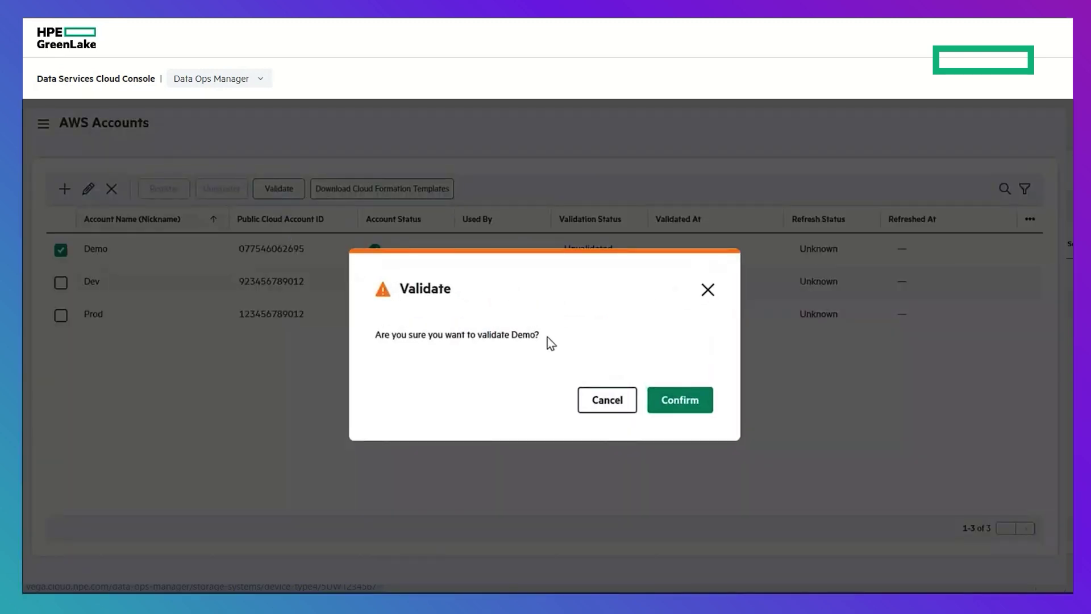
click(684, 403)
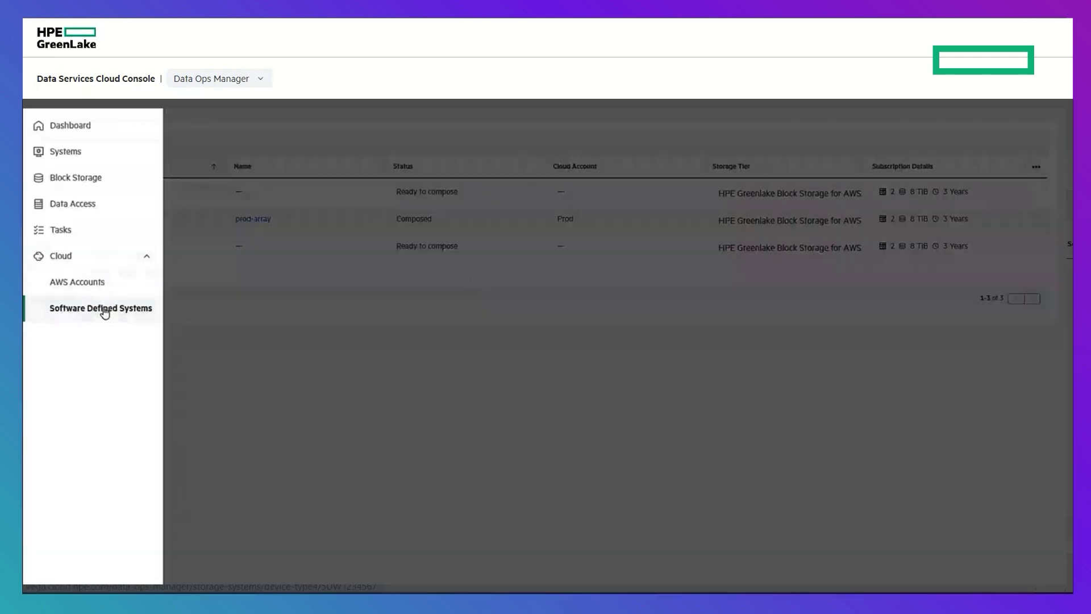
- Start composing software defined system 5UW1234567 under the name Demo-AWS-SAN
click(105, 311)
click(54, 247)
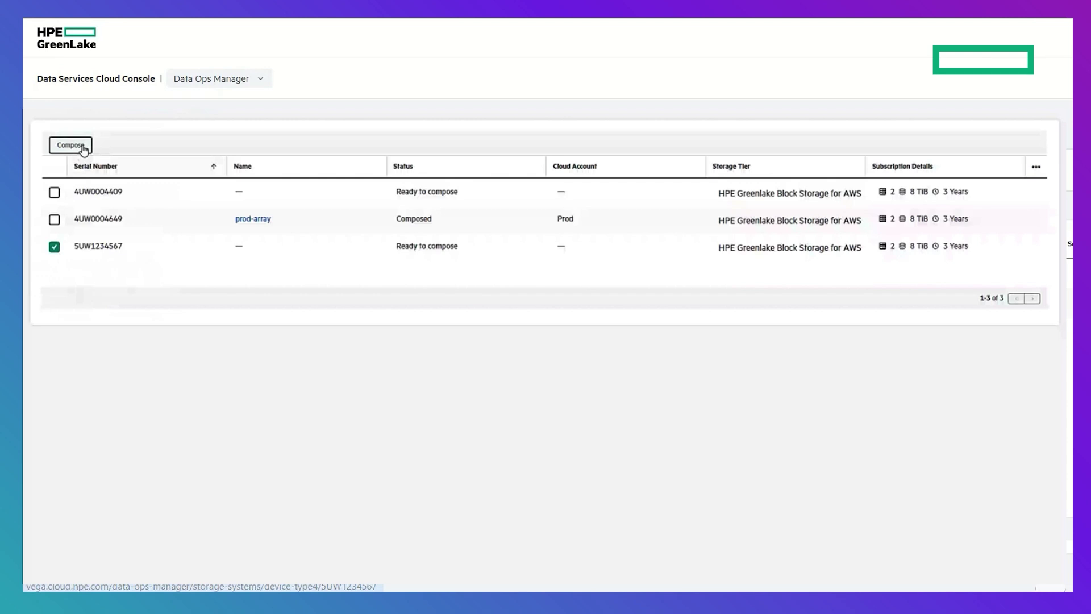
click(82, 146)
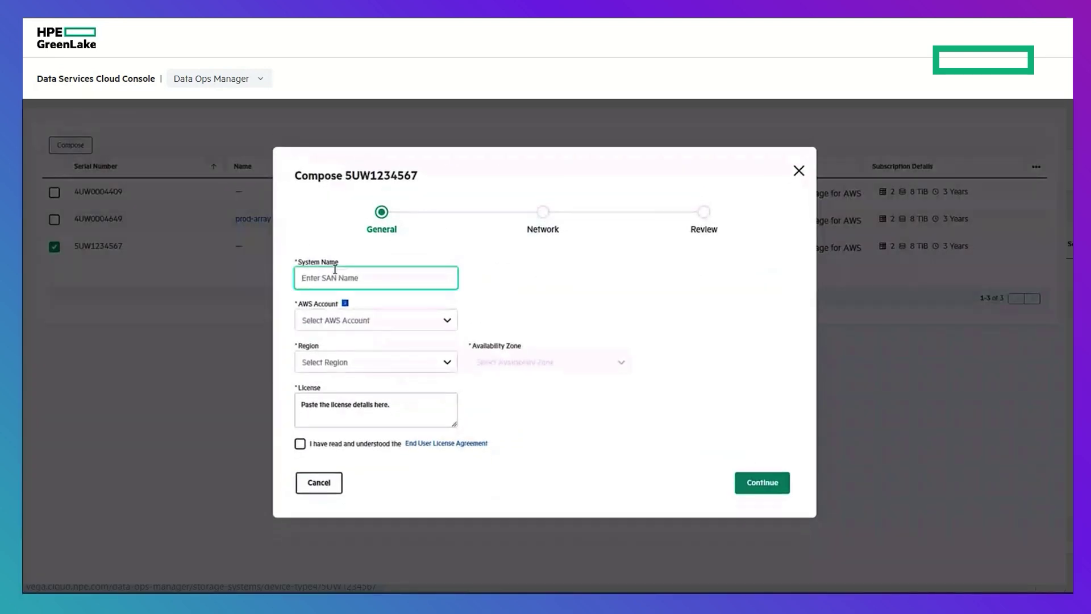
text(Demo-AWS-)
text(SAN)
- Place it in the Demo AWS account, region us-east-2, availability zone us-east-2a
click(390, 325)
click(363, 385)
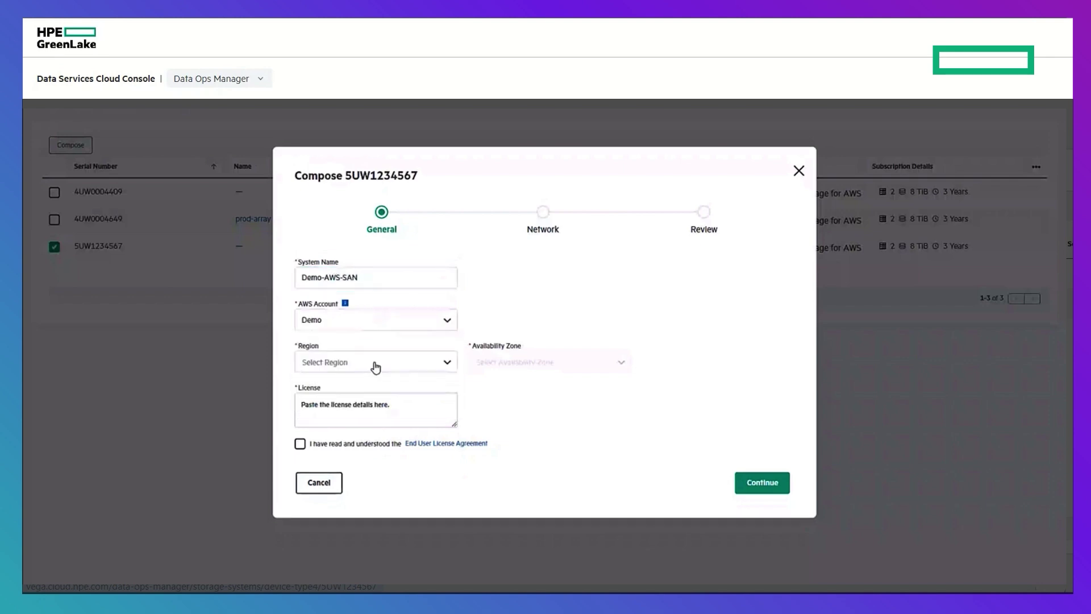
click(375, 366)
click(366, 384)
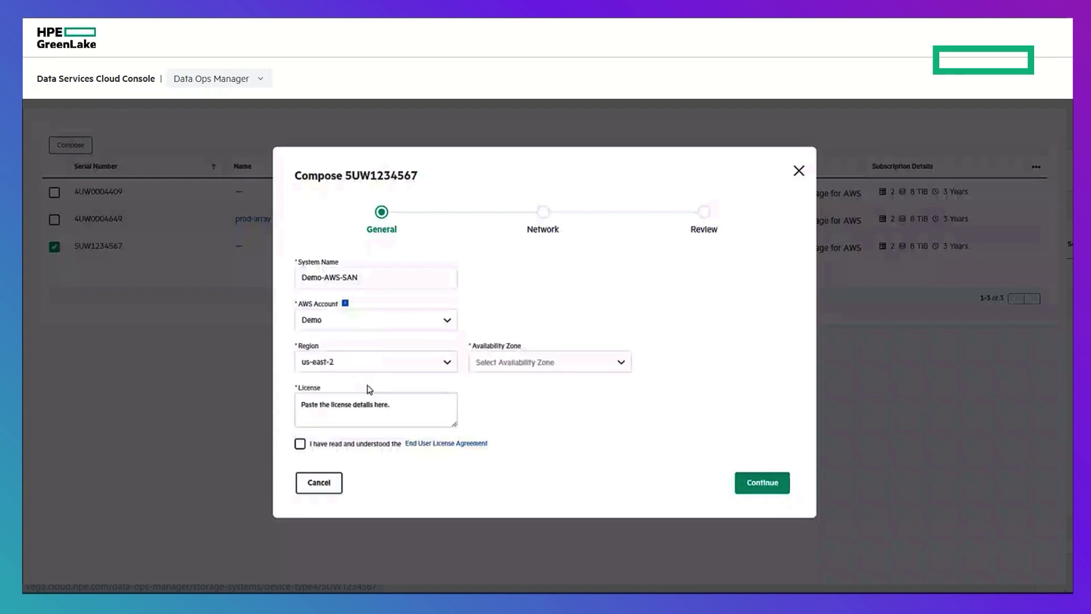
click(495, 370)
click(410, 410)
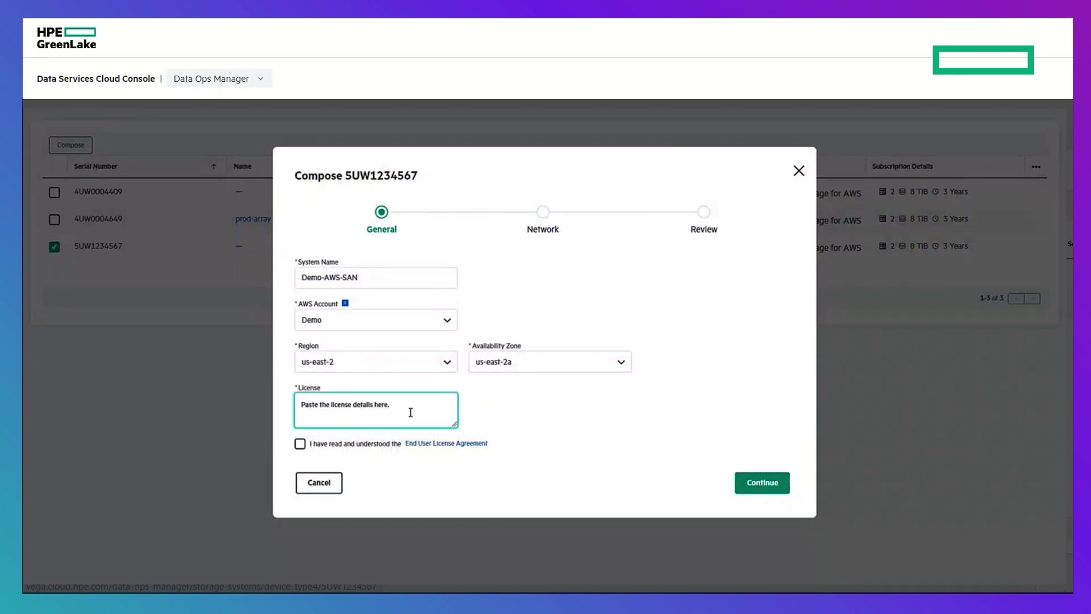
- Paste the license, accept the EULA and continue to network settings
key(ctrl+v)
scroll(410, 412, up, 3)
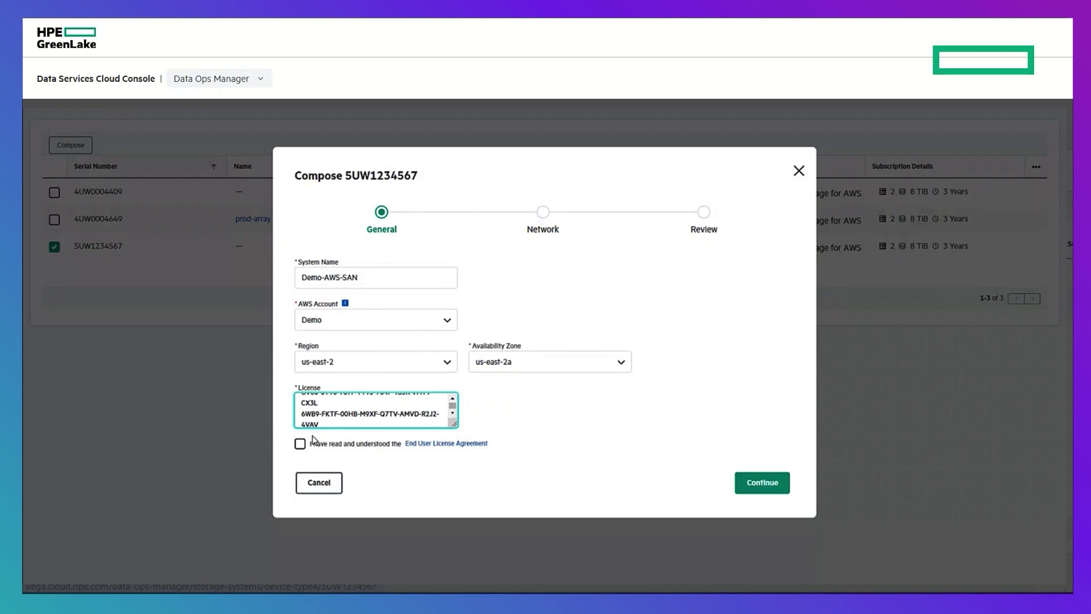
click(300, 444)
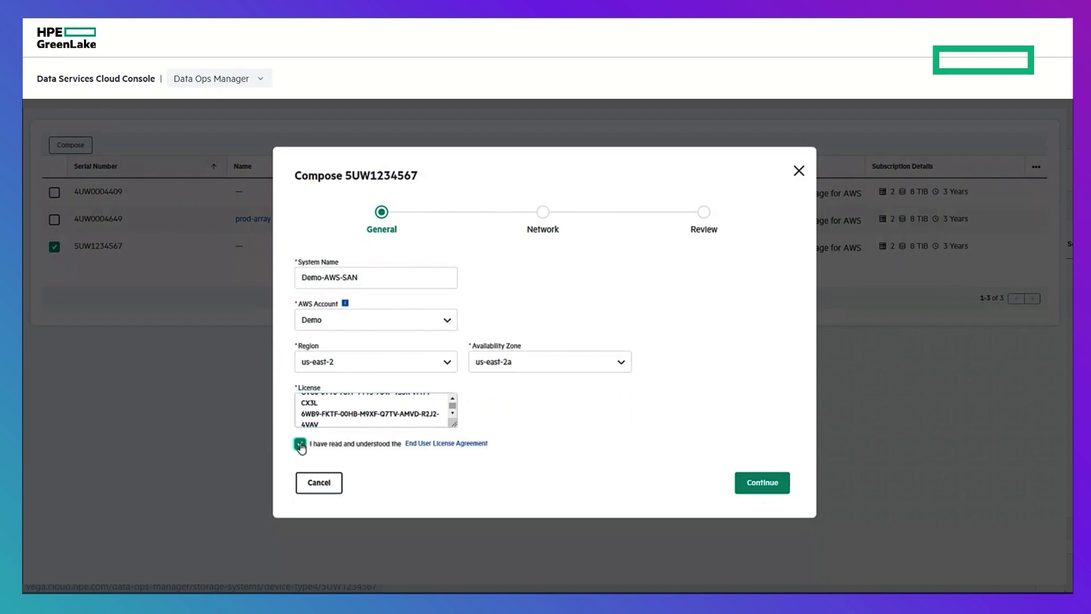
click(749, 483)
click(374, 335)
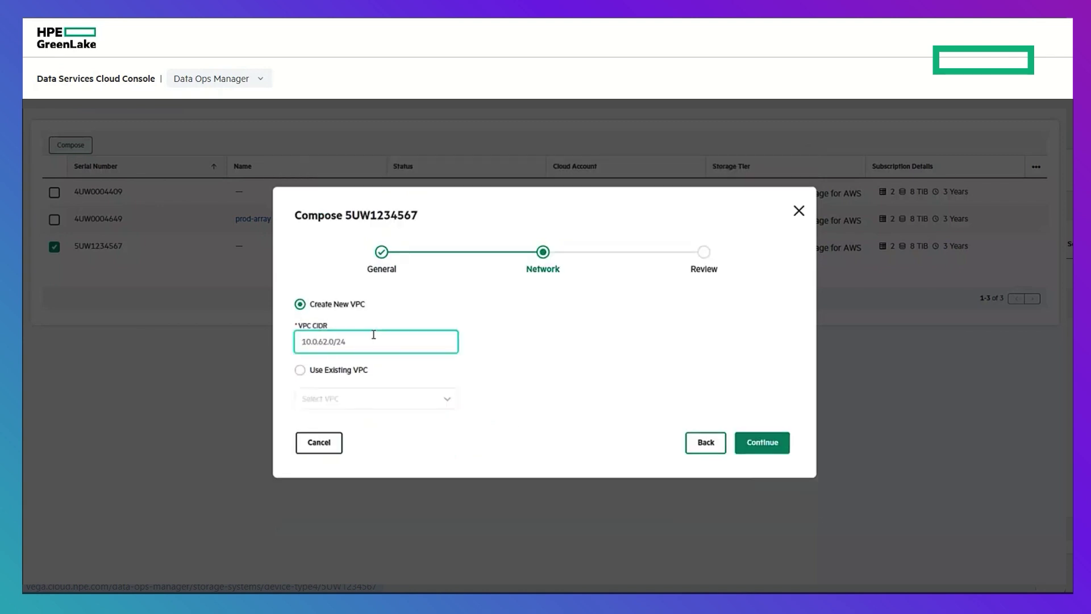
- Use VPC CIDR 192.168.0.0/16, check the three subnets, then submit the composition
text(192.1)
text(68.0)
text(.0/16)
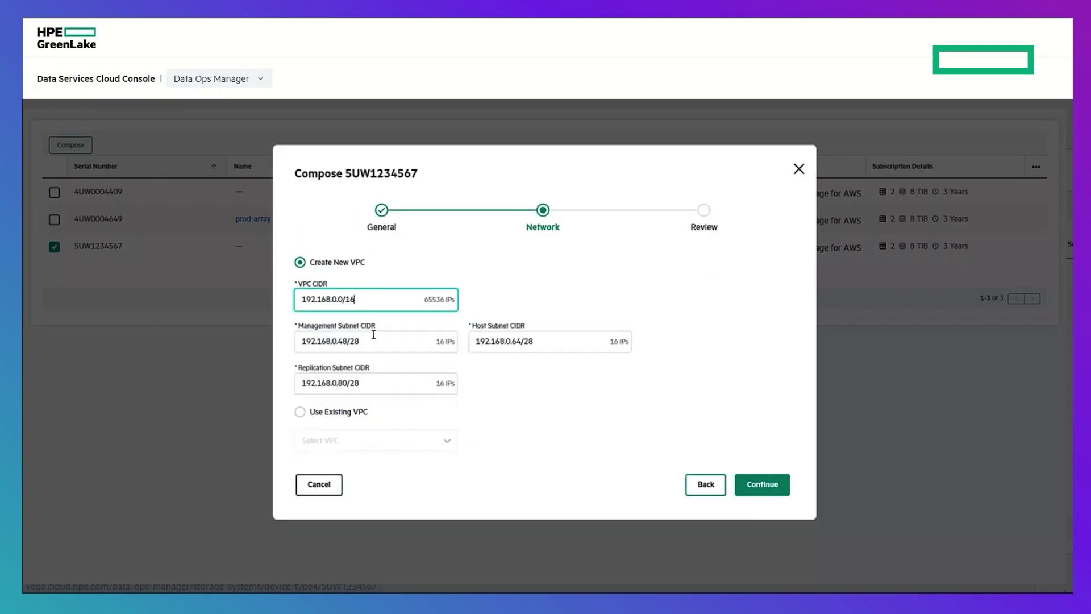
click(378, 342)
click(489, 342)
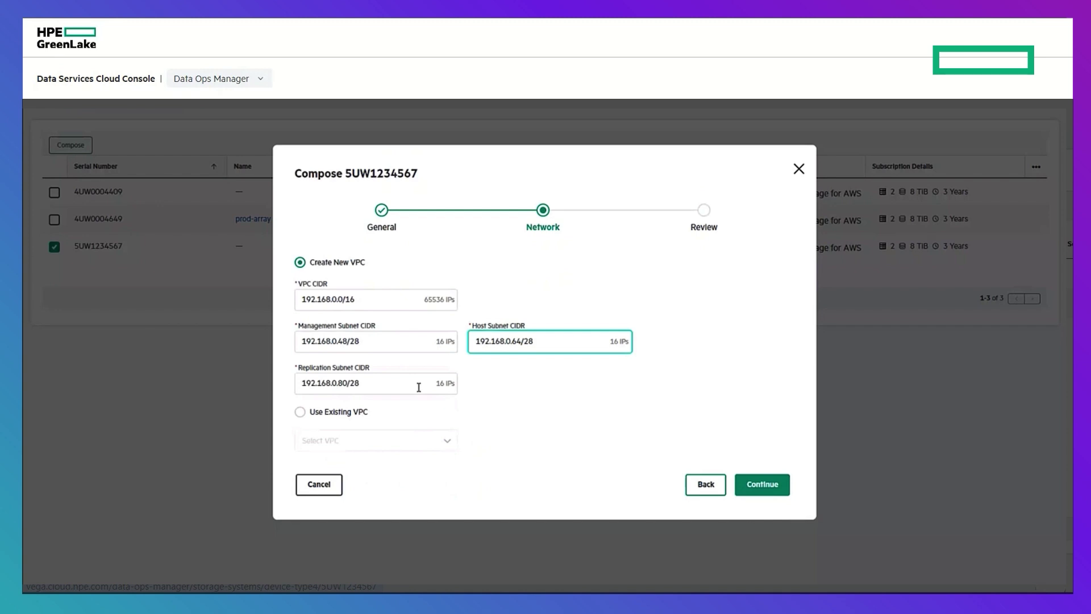
click(419, 387)
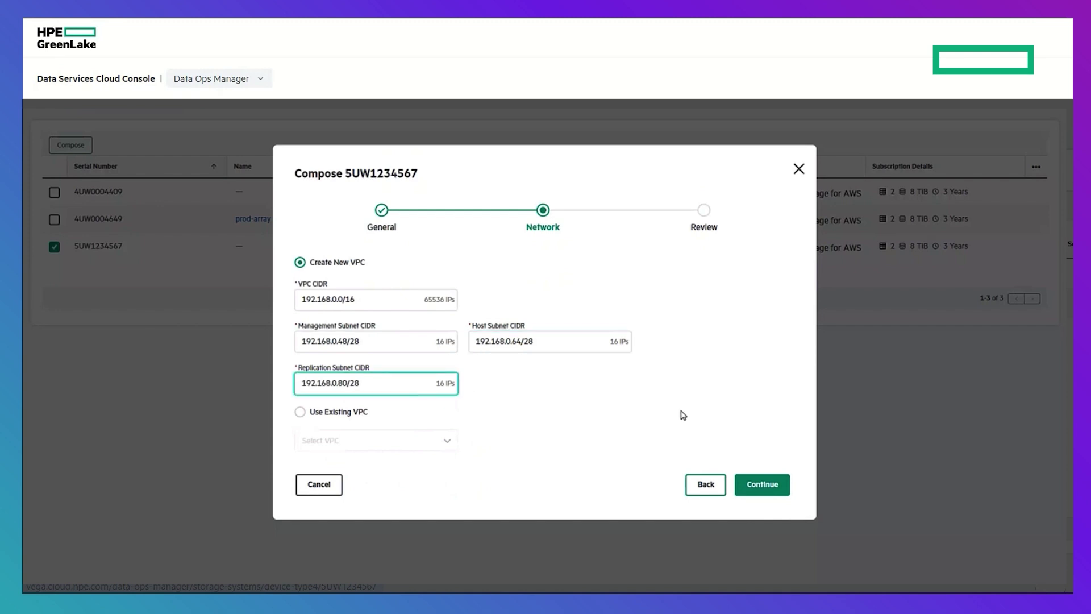
click(755, 488)
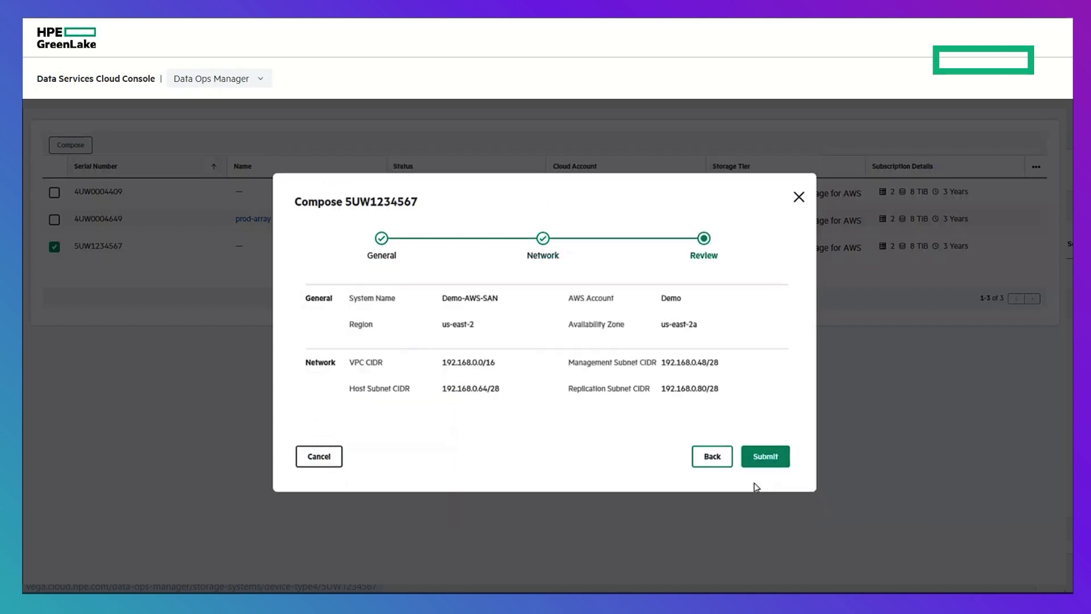
click(757, 460)
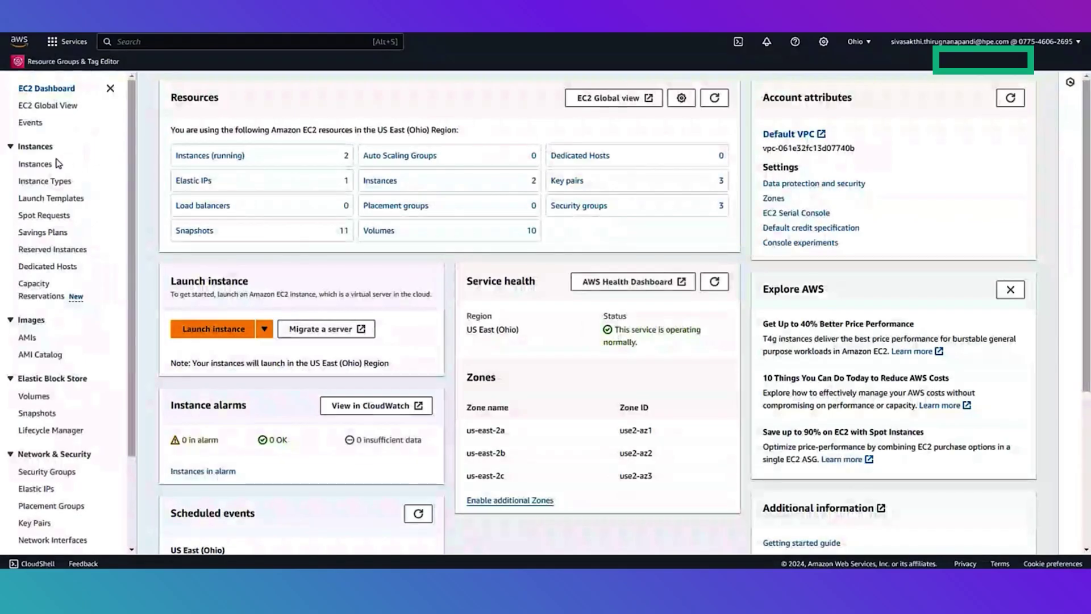
- View the attached block devices of EC2 instance i-0702b4104000d927f
click(49, 165)
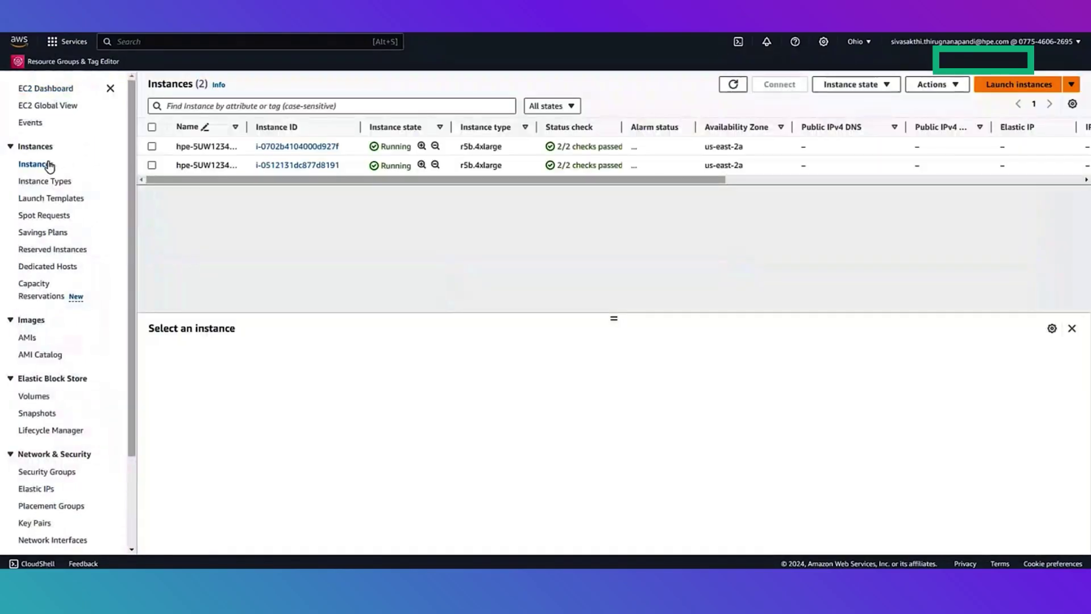
click(287, 147)
scroll(341, 256, down, 2)
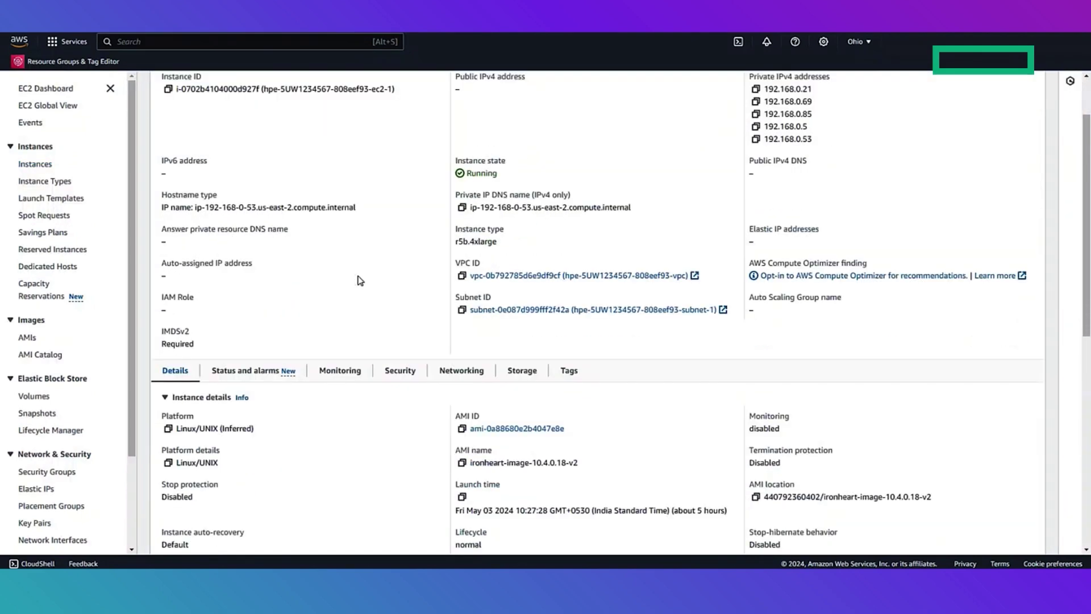
scroll(352, 272, down, 1)
scroll(360, 280, down, 2)
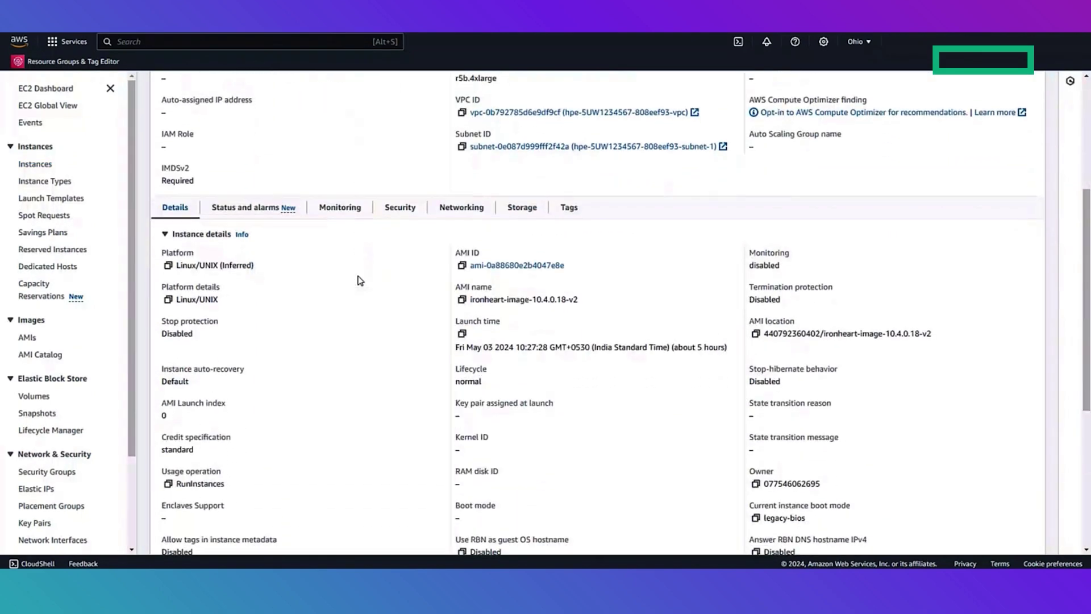
click(523, 207)
scroll(467, 367, down, 2)
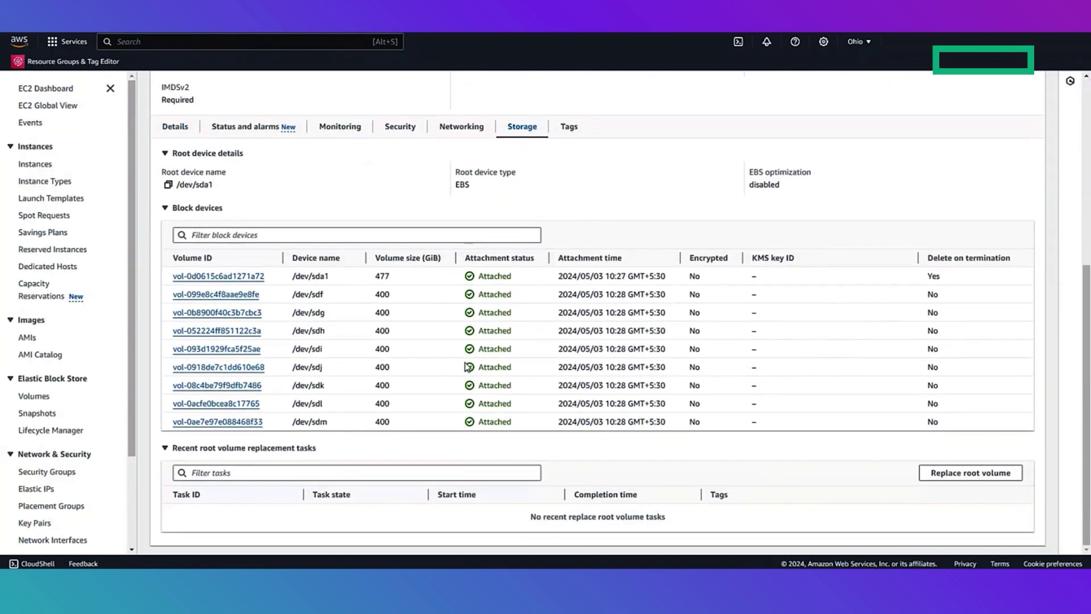
- Inspect the details of 400 GiB volume vol-052224ff851122c3a
click(238, 332)
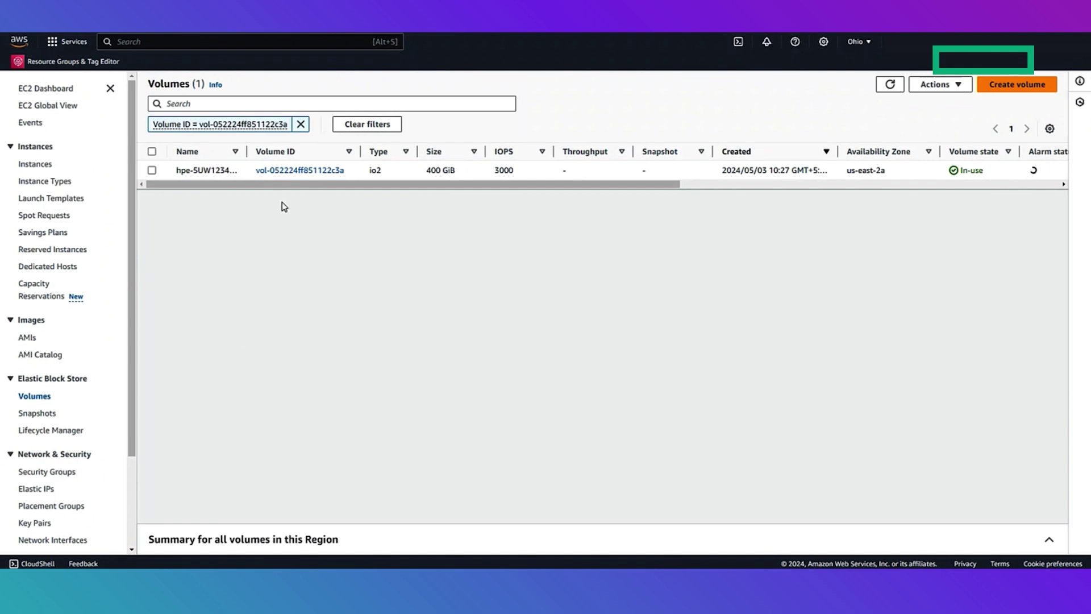
click(307, 170)
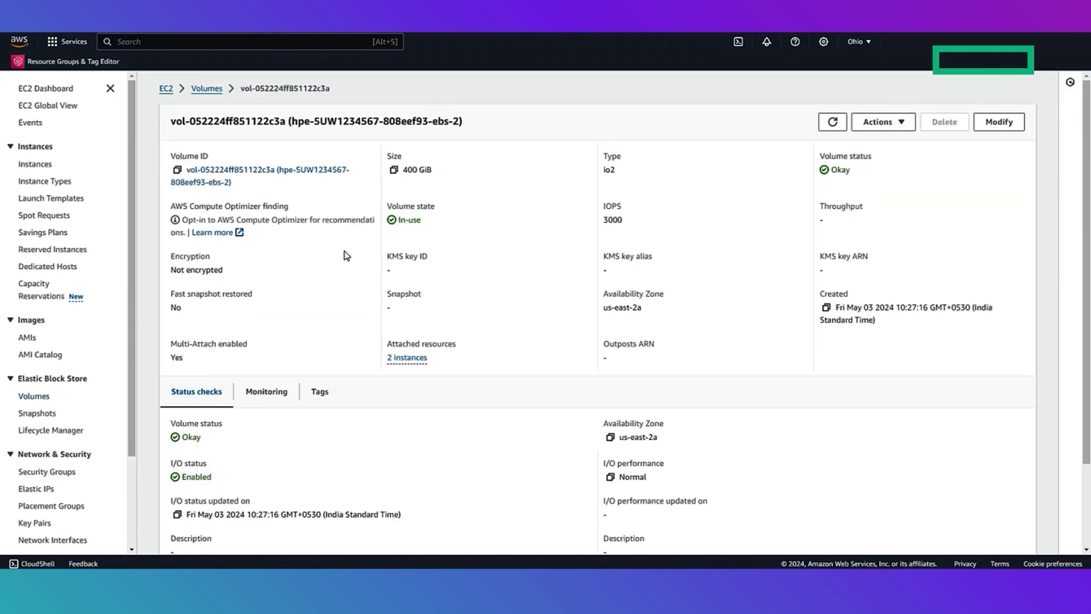
scroll(350, 284, down, 3)
scroll(351, 284, up, 2)
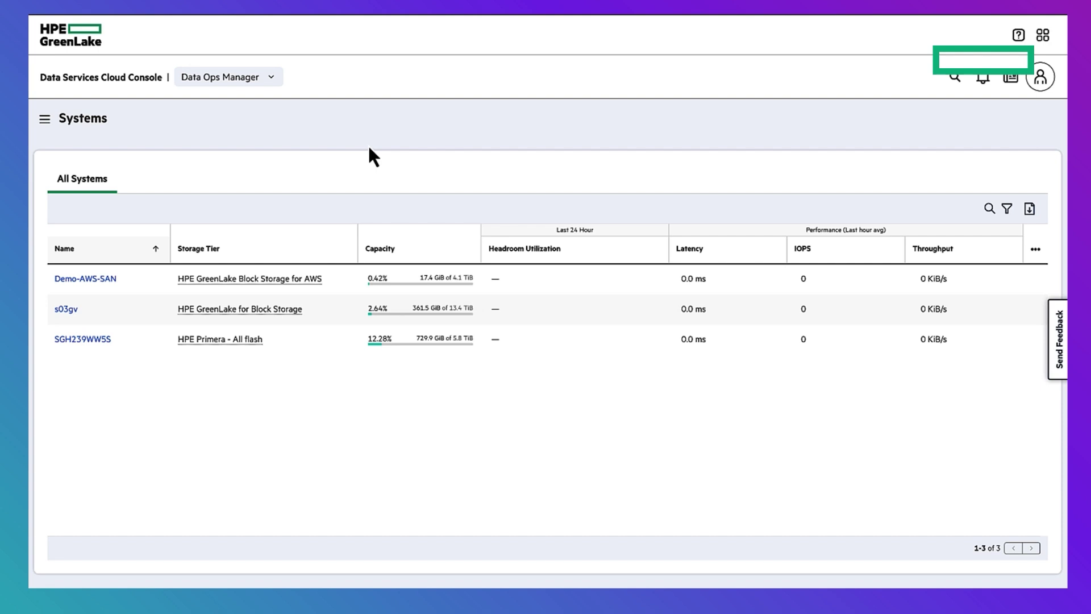
click(100, 279)
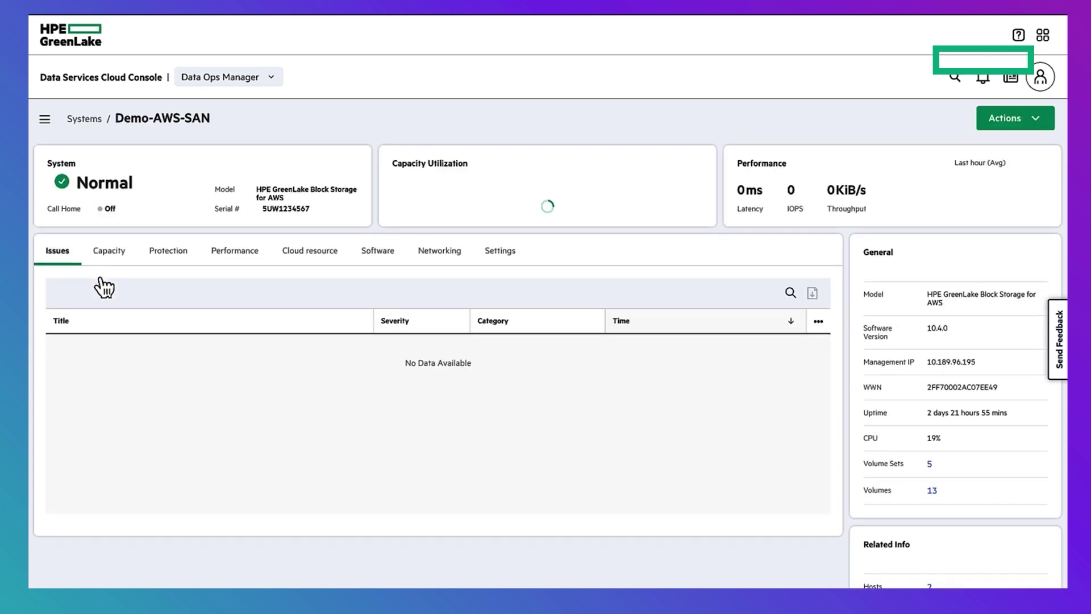
click(303, 266)
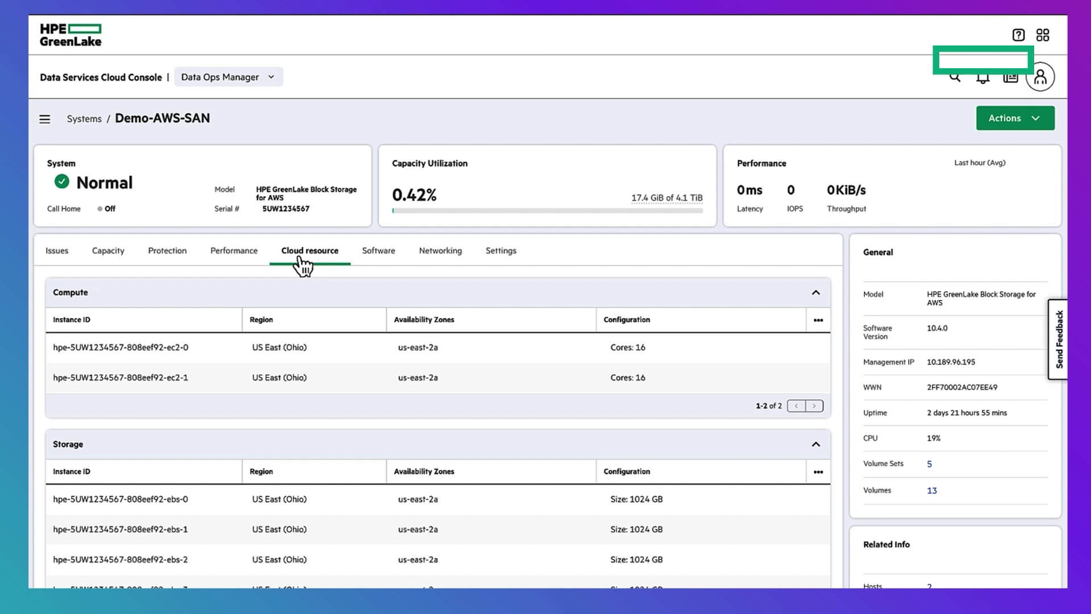
click(436, 265)
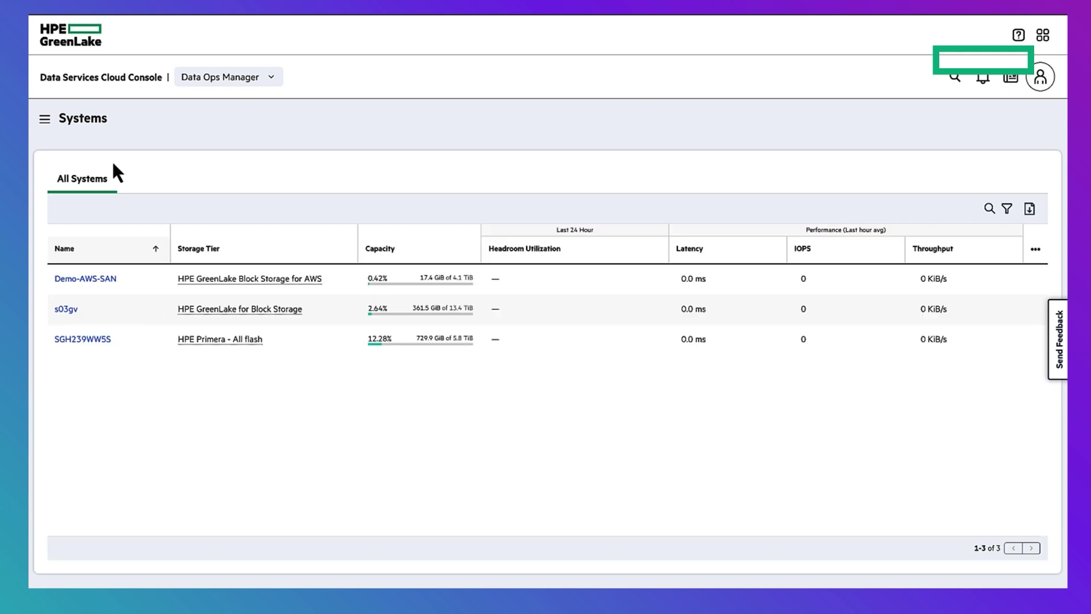
click(44, 119)
- Start new volumes on the HPE GreenLake Block Storage for AWS tier for Windows File Server
click(110, 219)
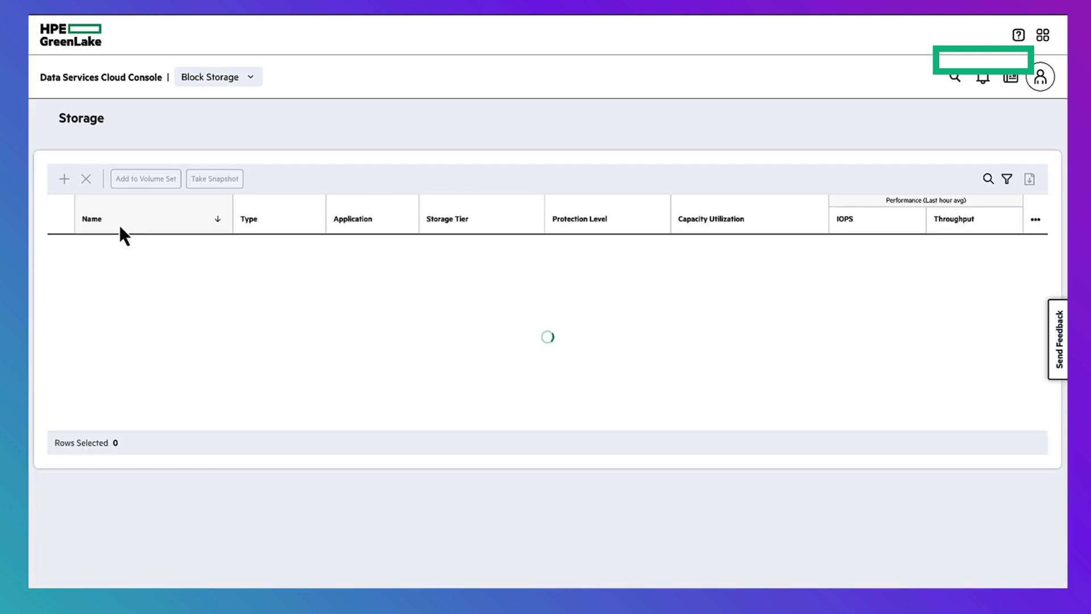
click(62, 180)
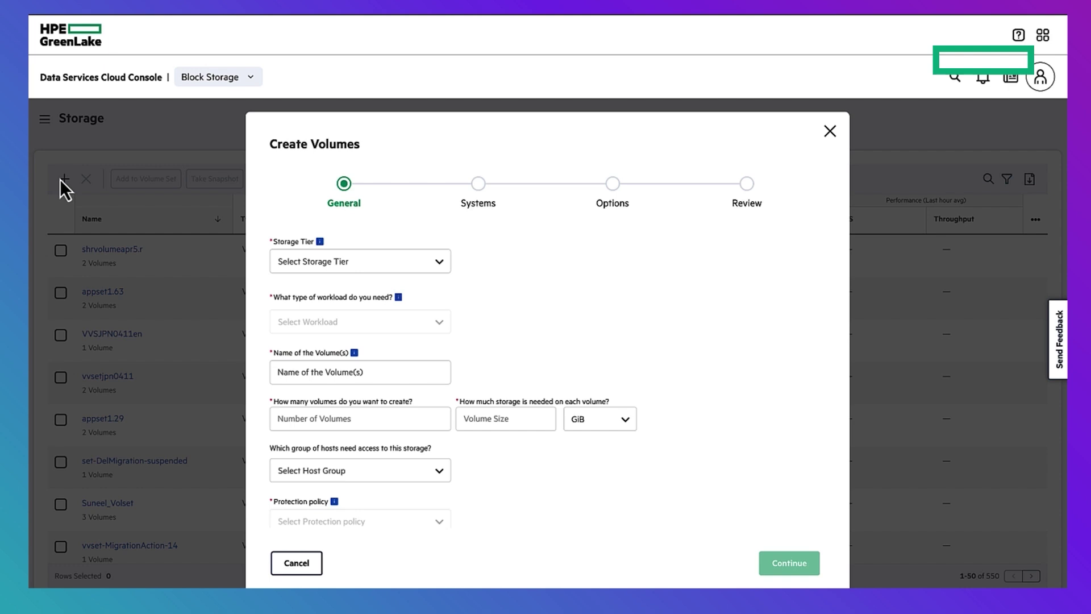
click(297, 264)
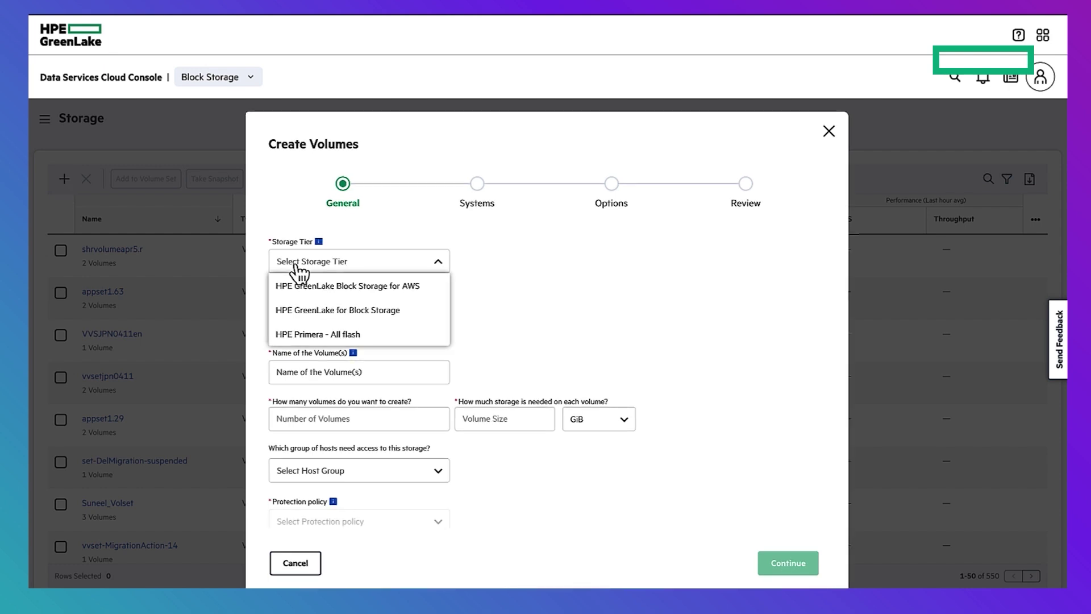
click(298, 283)
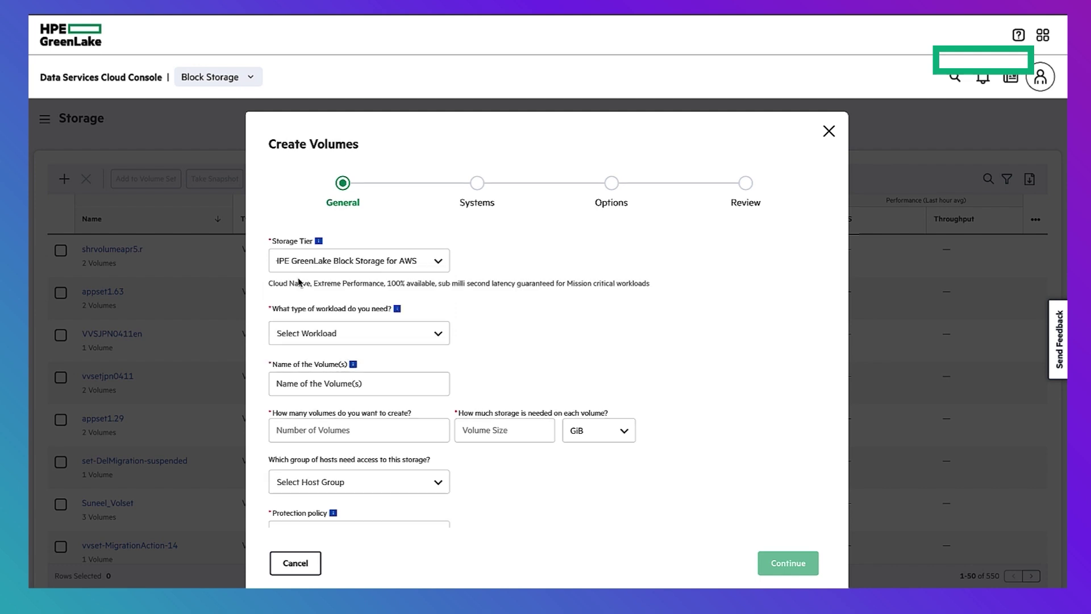
click(299, 335)
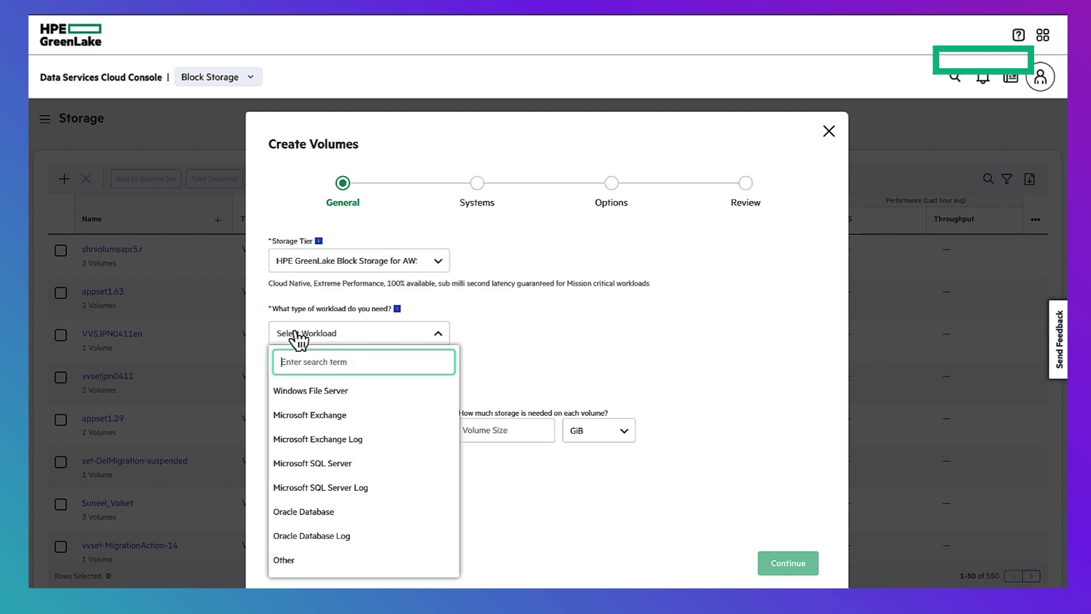
click(297, 391)
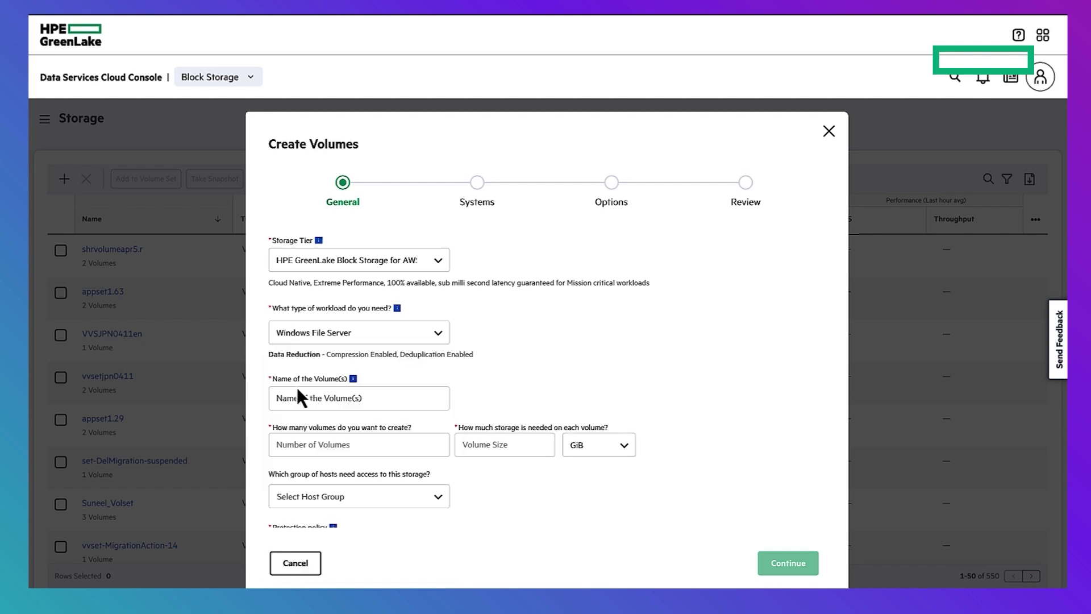
- Name them DemoVolume: four volumes of 200 GiB each
text(DemoVolume)
click(327, 445)
text(4)
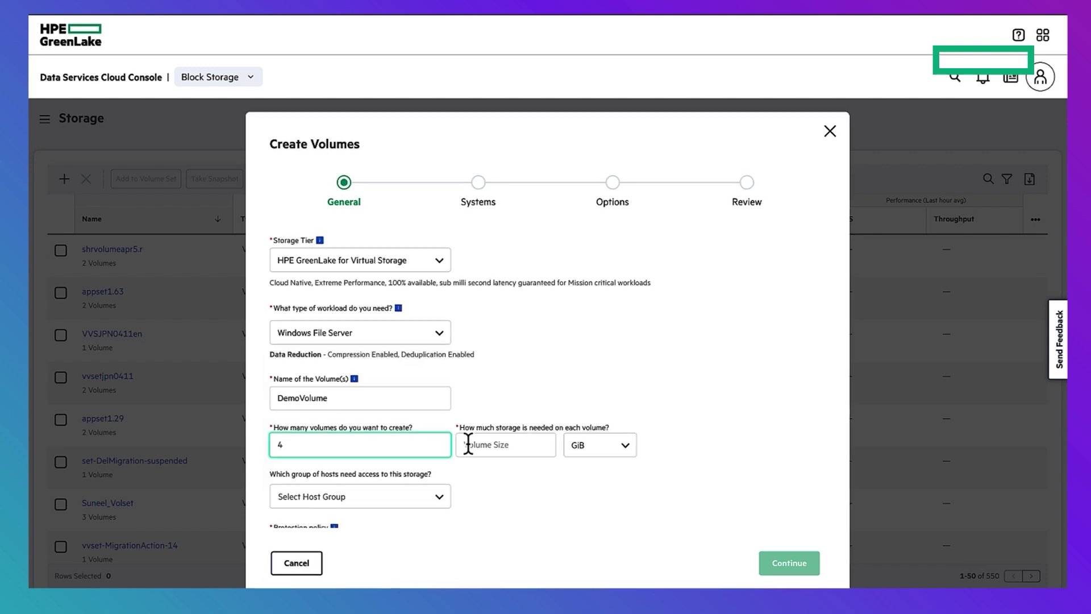
click(468, 444)
text(200)
- Give host group vHostGroup17 access and set no protection policy
scroll(523, 485, down, 1)
click(438, 477)
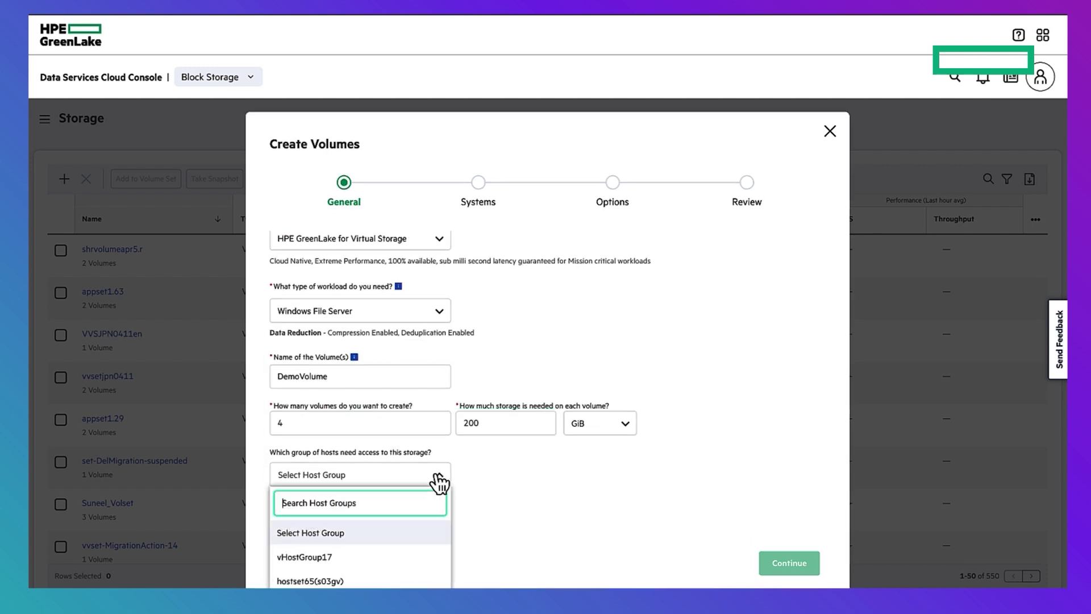
click(393, 555)
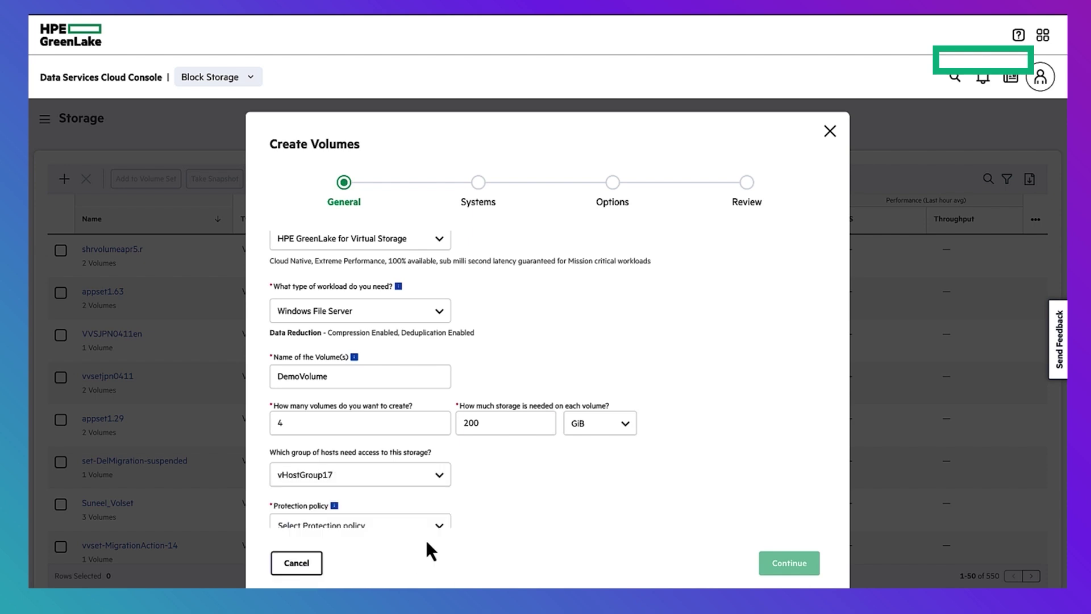
scroll(424, 534, down, 1)
click(418, 500)
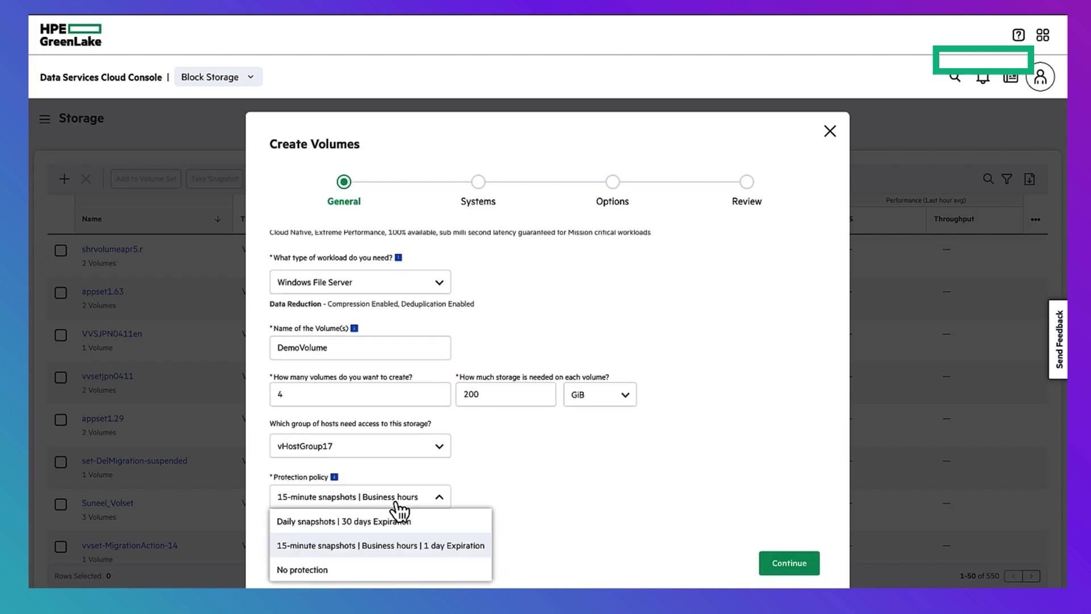
click(372, 570)
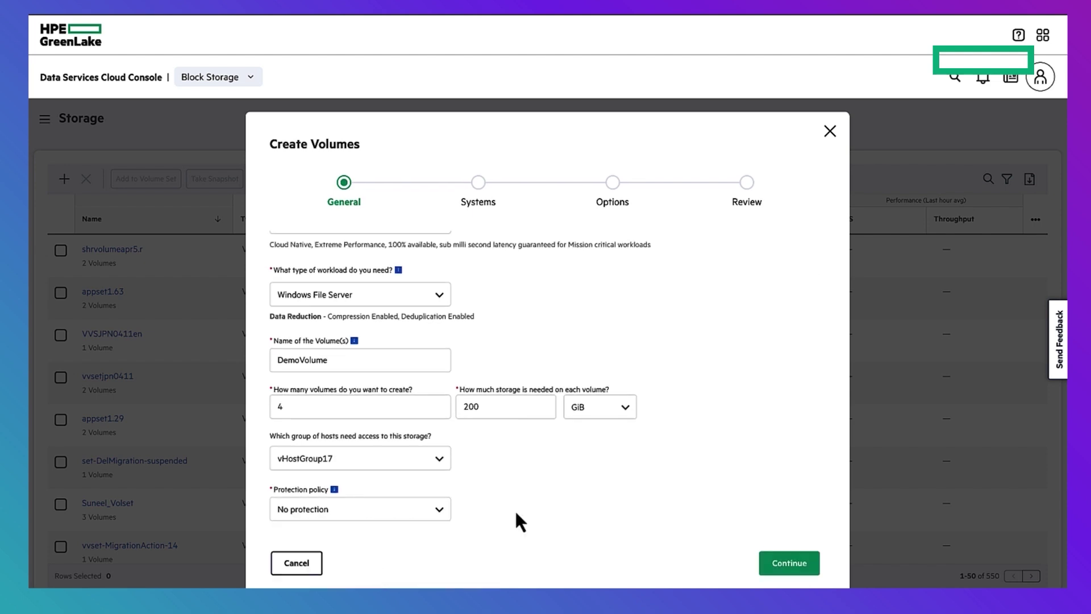
click(789, 571)
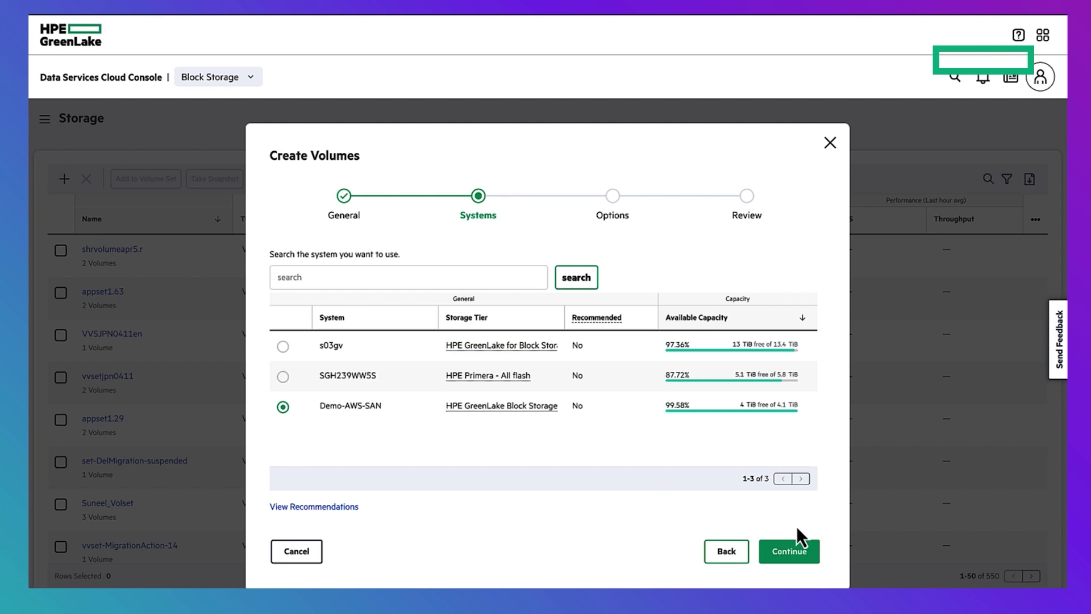
- Keep Demo-AWS-SAN as target, pass the Options step, and submit the DemoVolume request
click(794, 545)
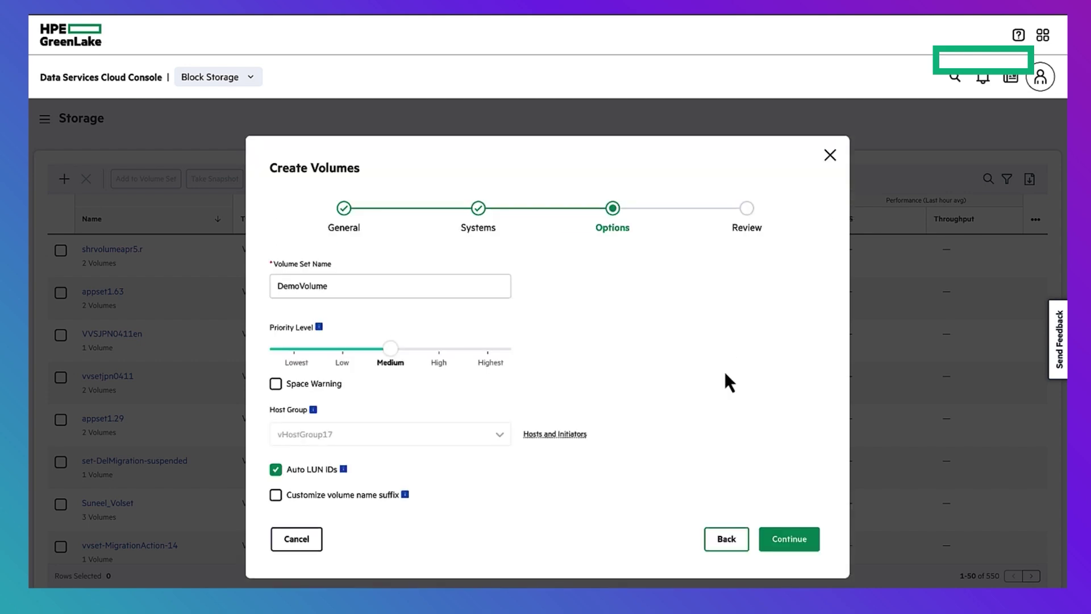
click(789, 540)
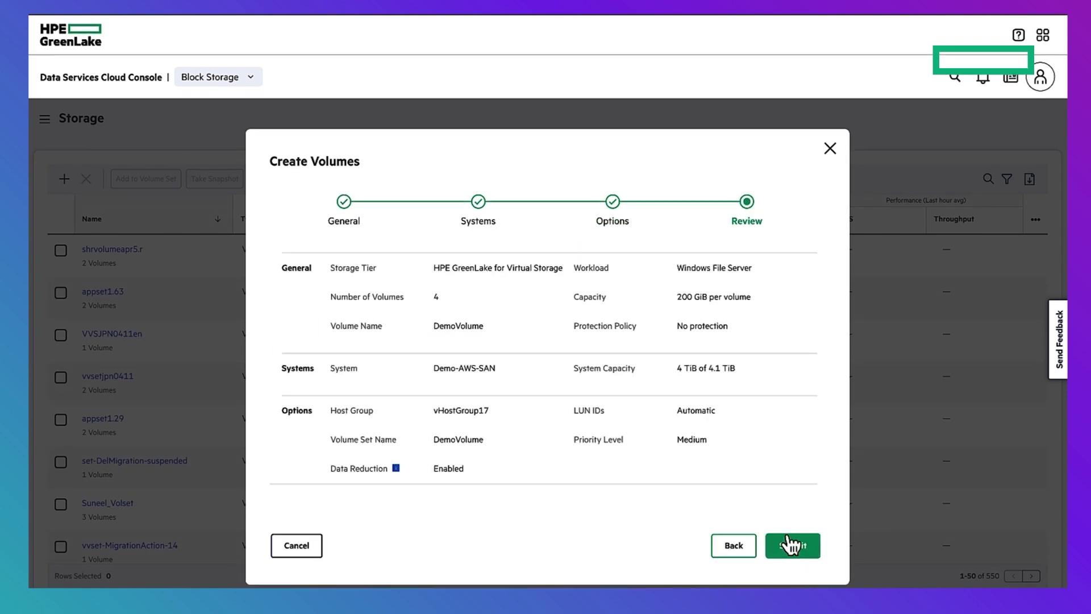
click(787, 536)
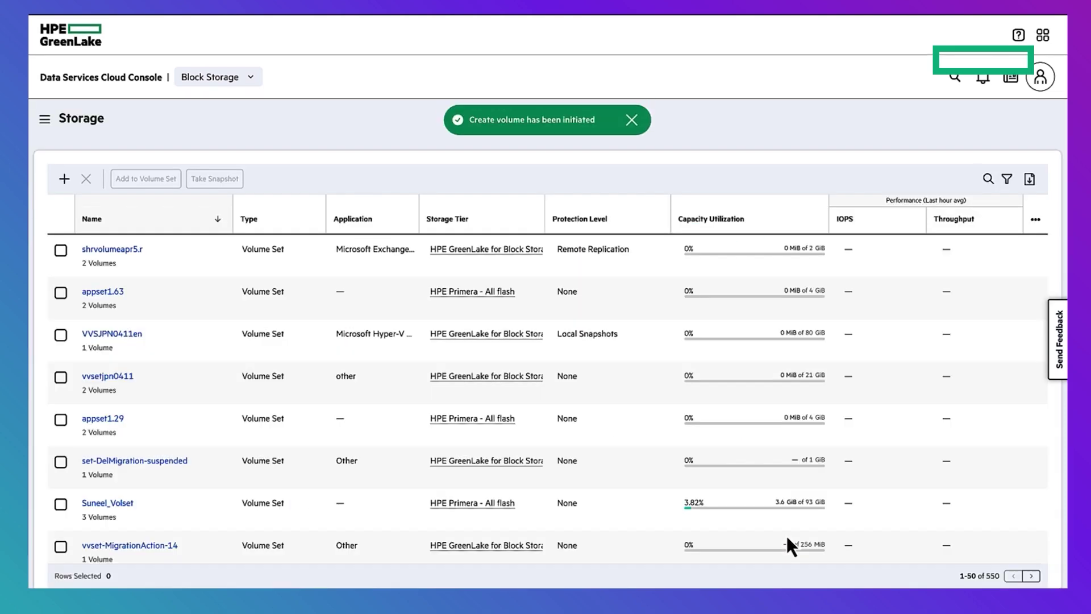